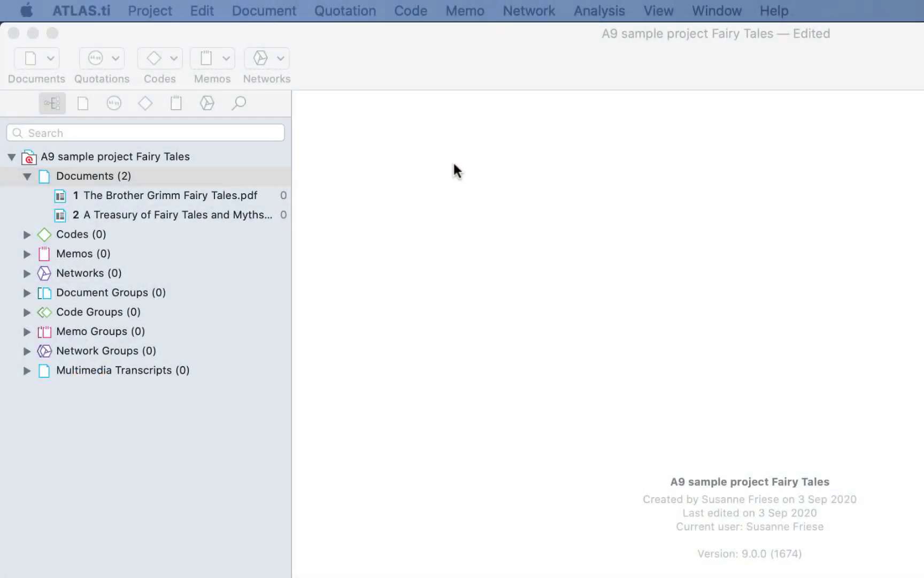
Step: Start Named Entity Recognition from Search and Code and tick document 2, the fairy tales treasury
click(409, 12)
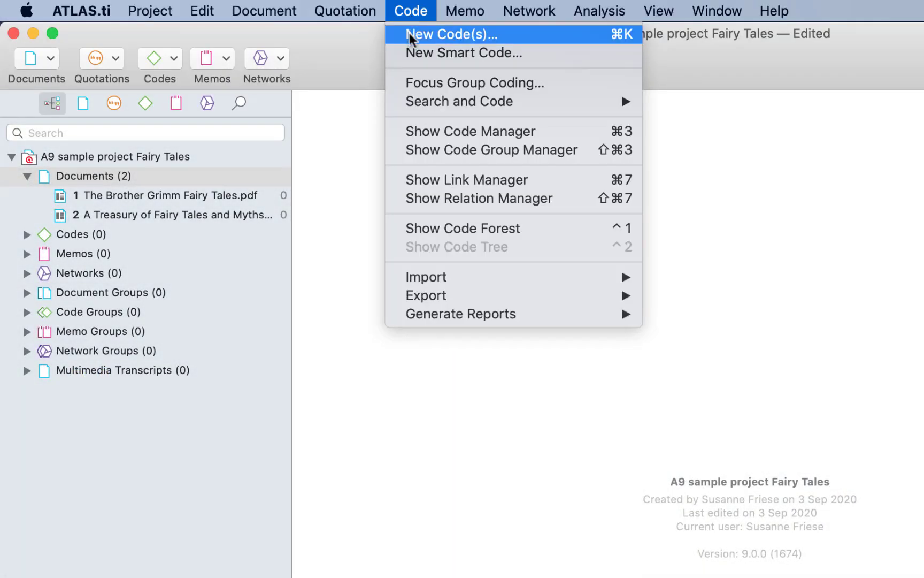
mouse_move(460, 102)
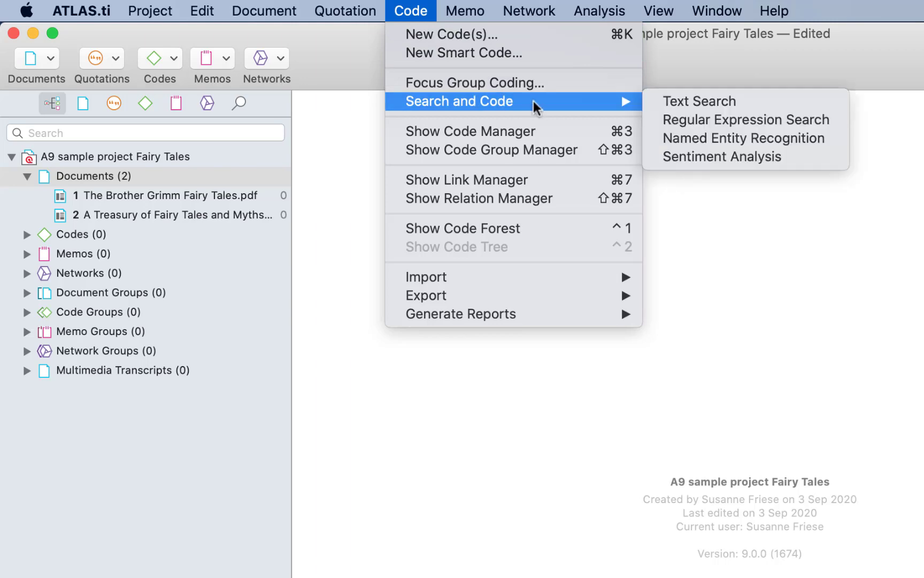
click(702, 141)
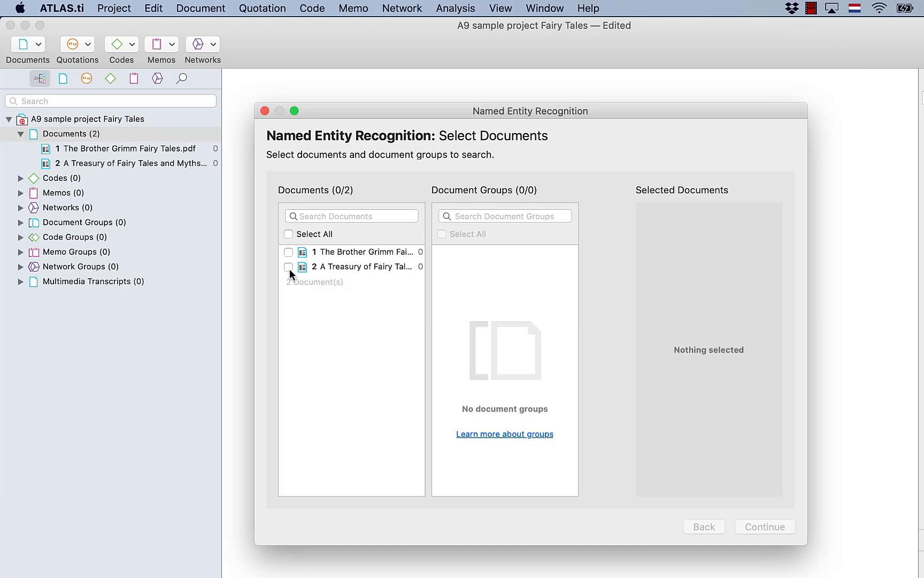
click(288, 268)
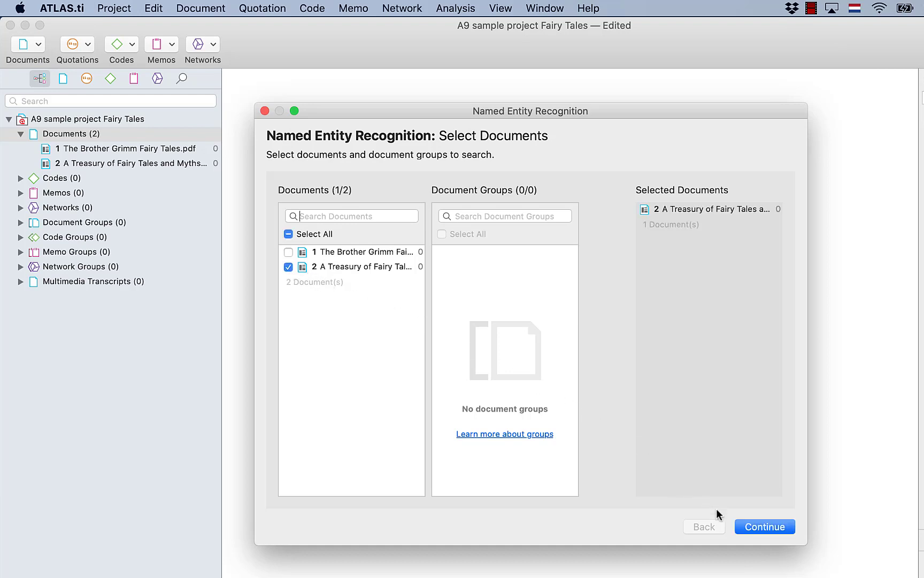
Step: Keep paragraphs as the search unit, leave all four entity categories ticked and run the query
click(765, 526)
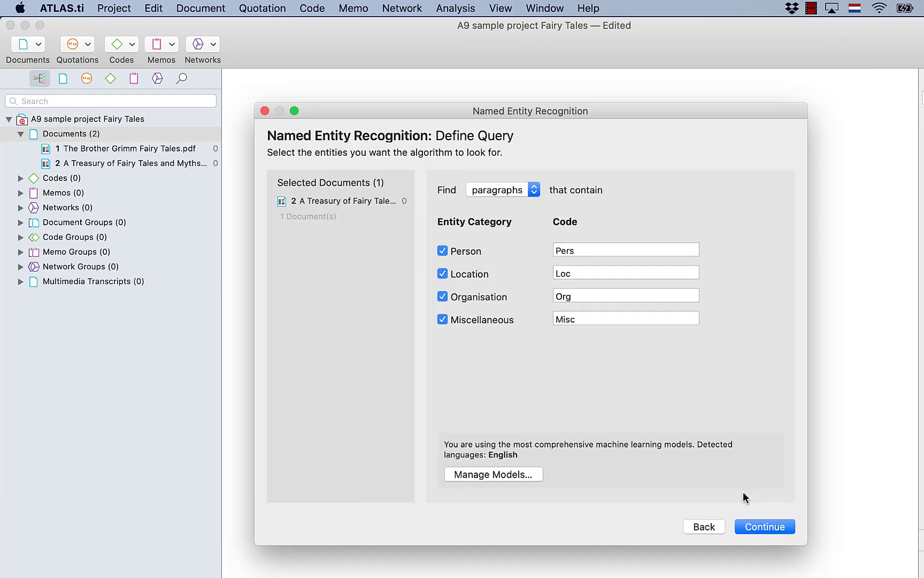
click(534, 195)
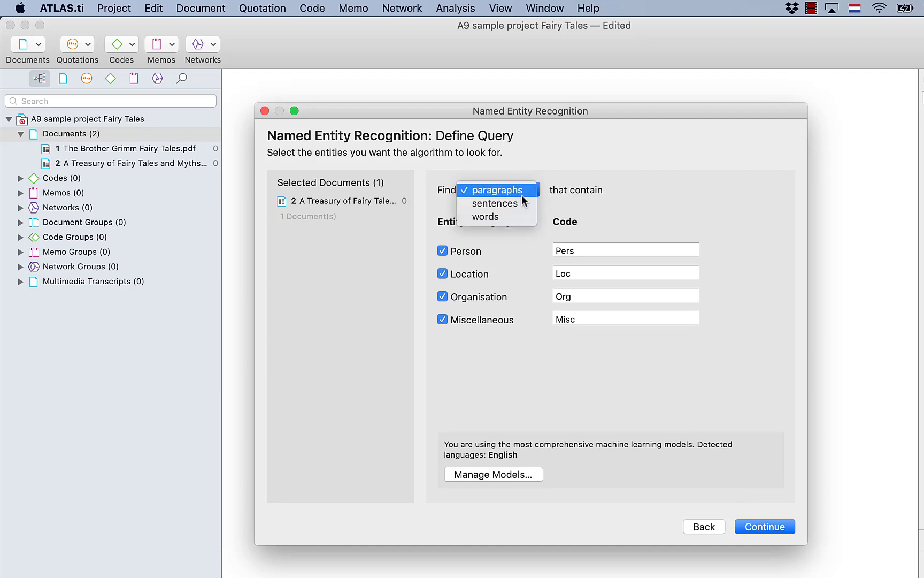
click(522, 195)
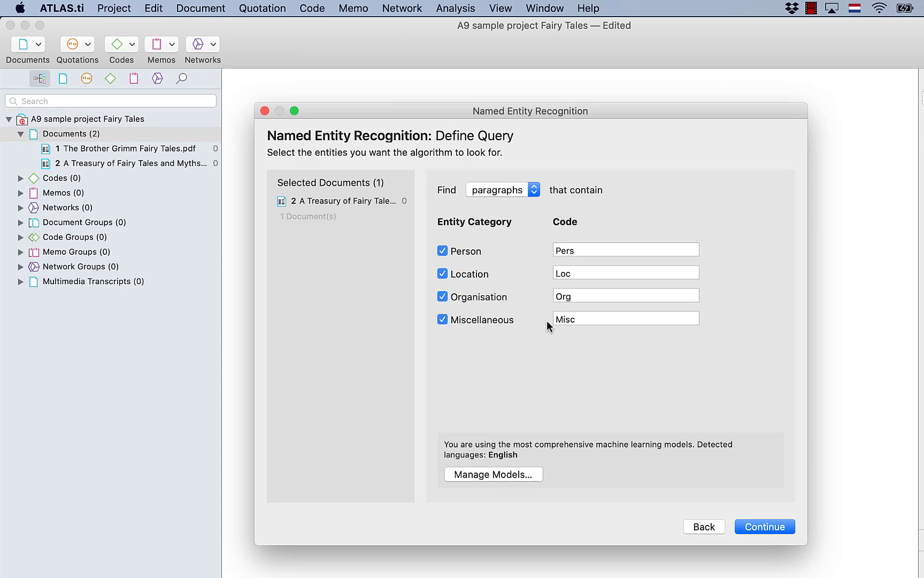
click(765, 526)
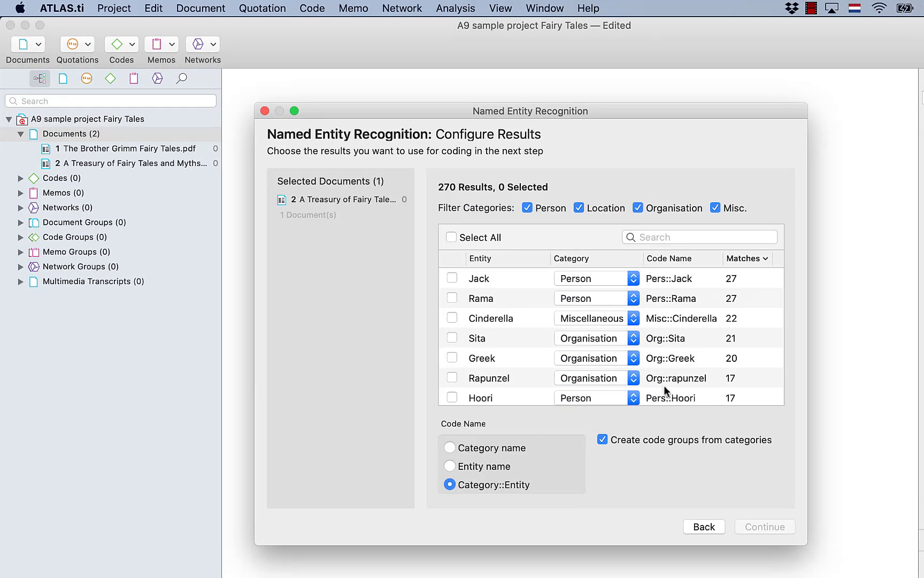
Step: Untick Location, Organisation and Misc. categories, then Select All 126 person entities
click(579, 208)
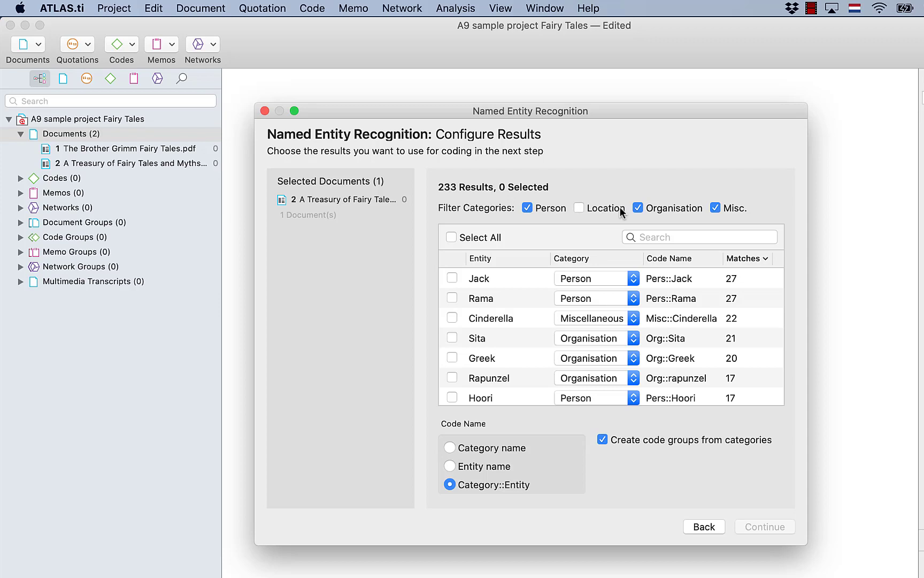
click(639, 208)
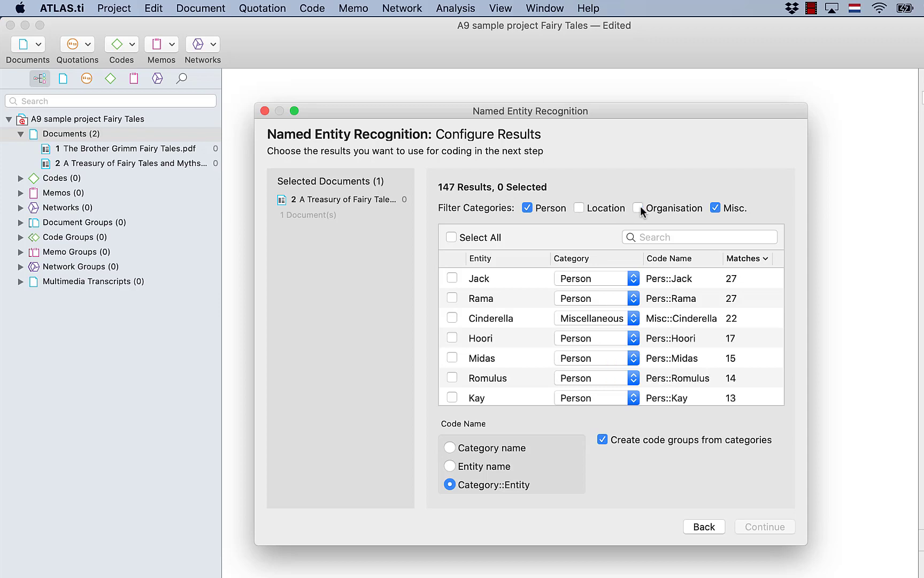
click(712, 208)
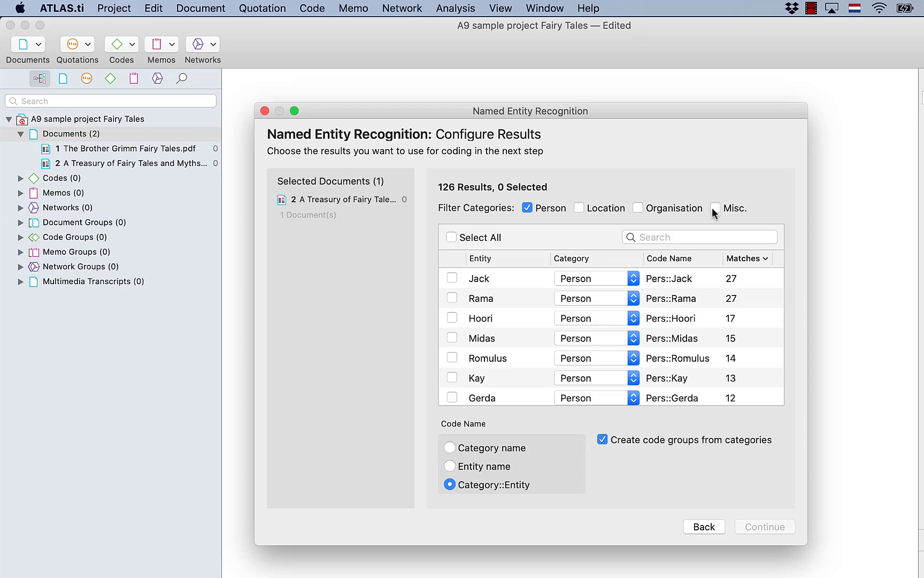
click(452, 238)
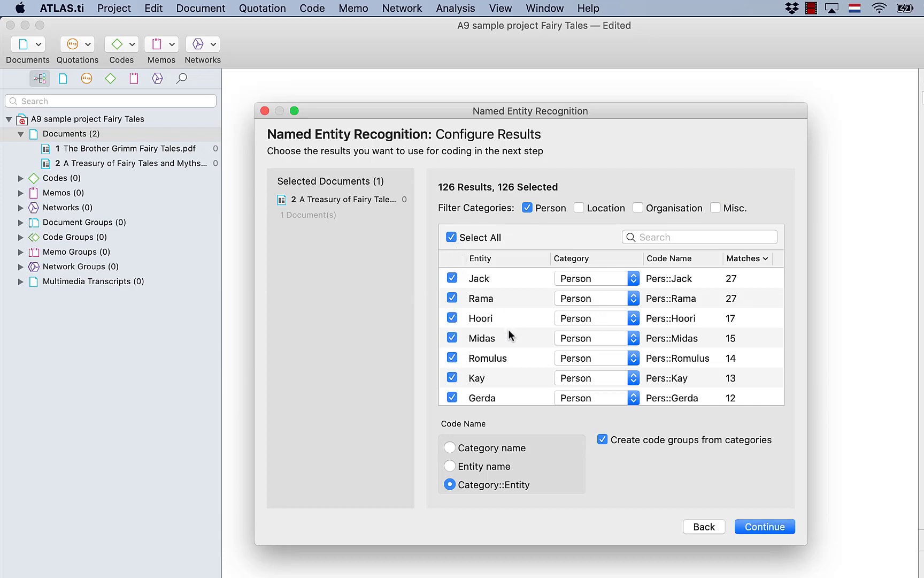
scroll(508, 338, down, 3)
scroll(508, 337, down, 1)
scroll(509, 338, down, 4)
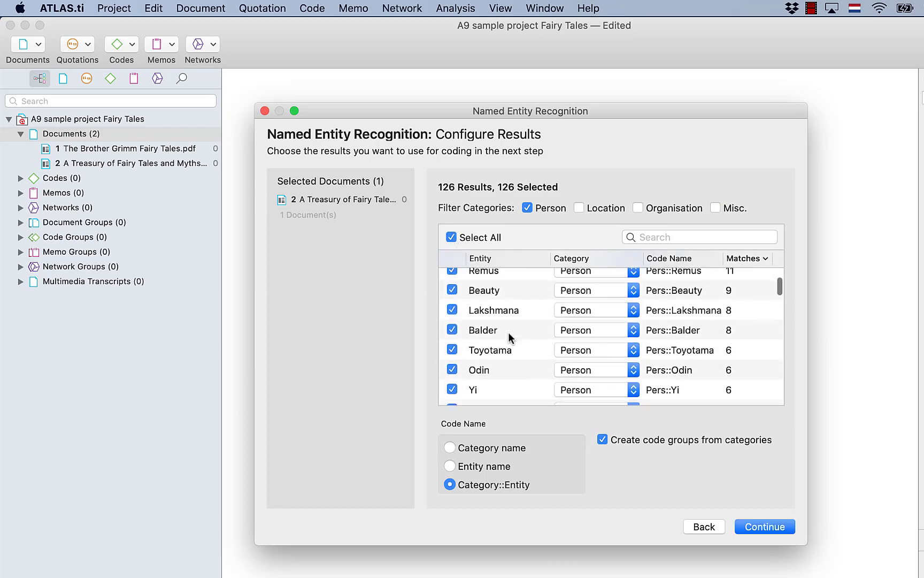
scroll(509, 337, down, 2)
scroll(508, 334, down, 3)
scroll(508, 335, down, 2)
scroll(508, 334, down, 4)
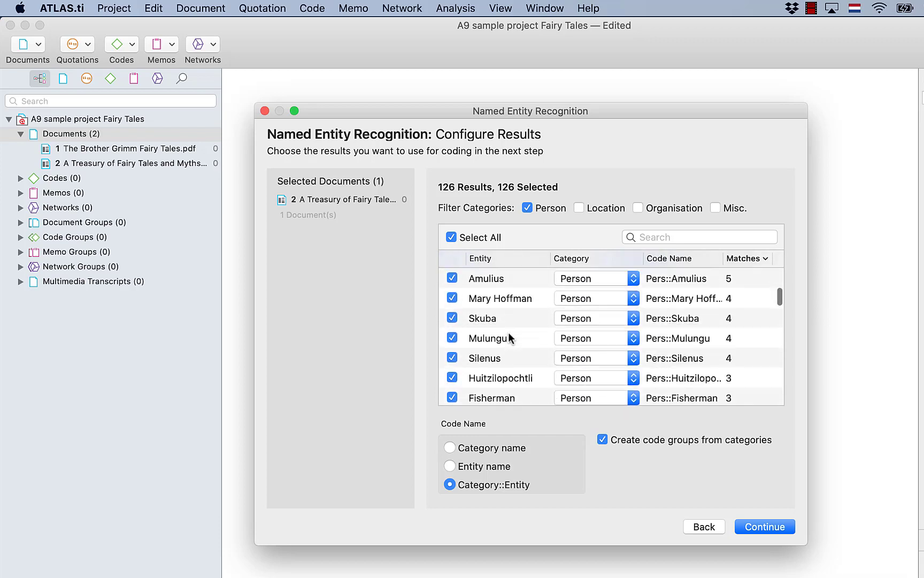
scroll(509, 334, down, 1)
scroll(508, 332, down, 2)
scroll(509, 332, down, 3)
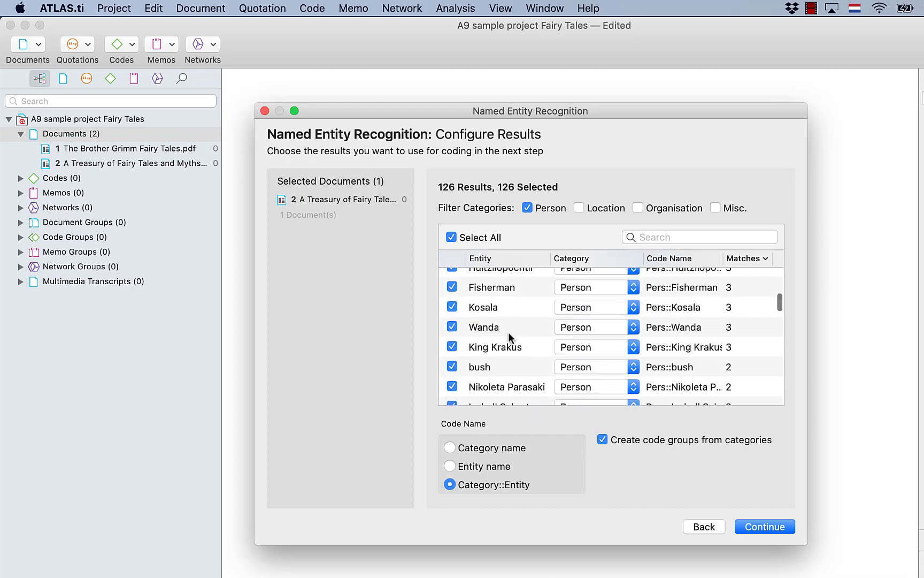
scroll(506, 333, down, 2)
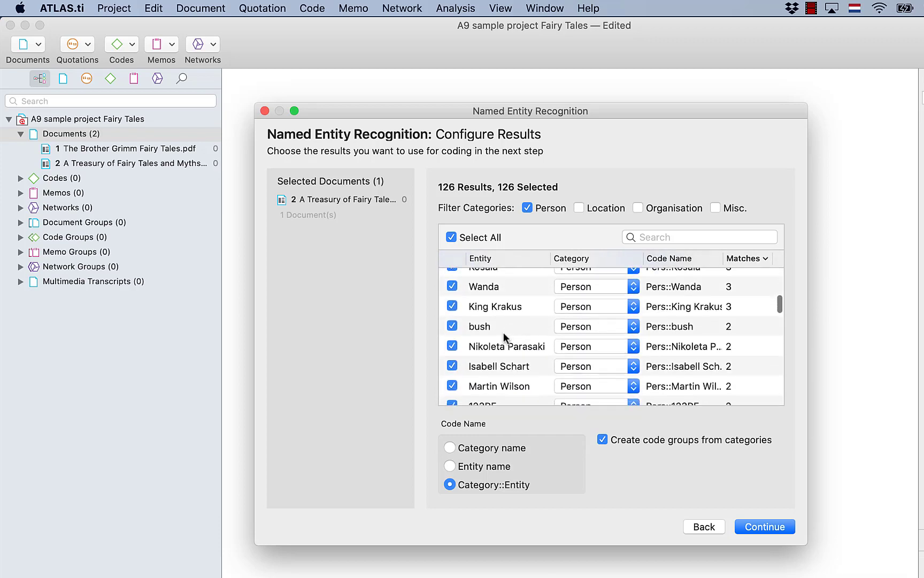
Step: Untick 'bush' from the entities to code, leaving its category unchanged
click(453, 327)
click(633, 326)
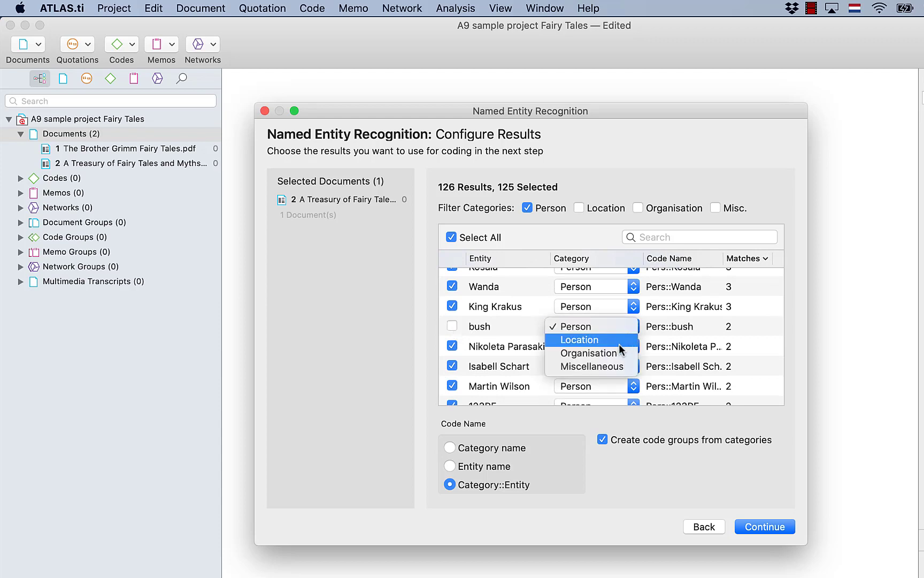
key(Escape)
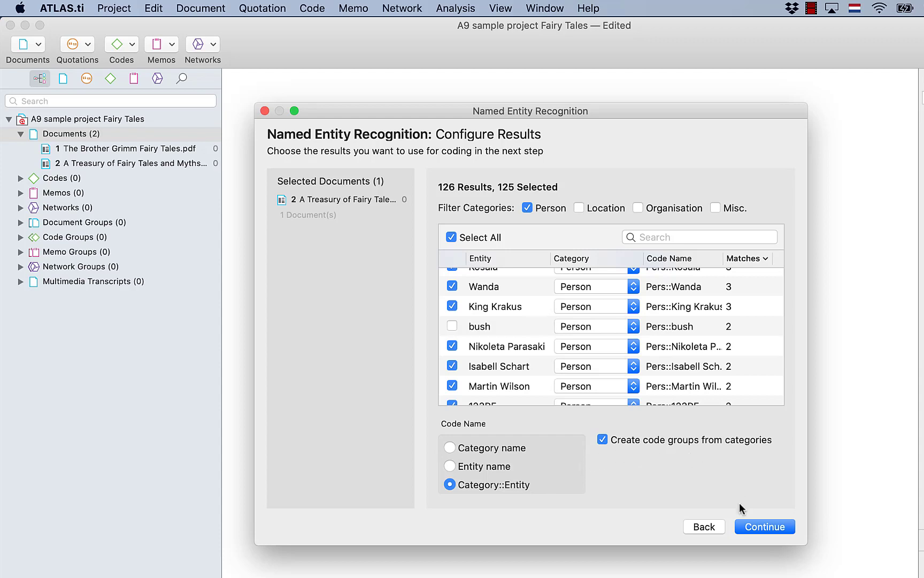
click(770, 526)
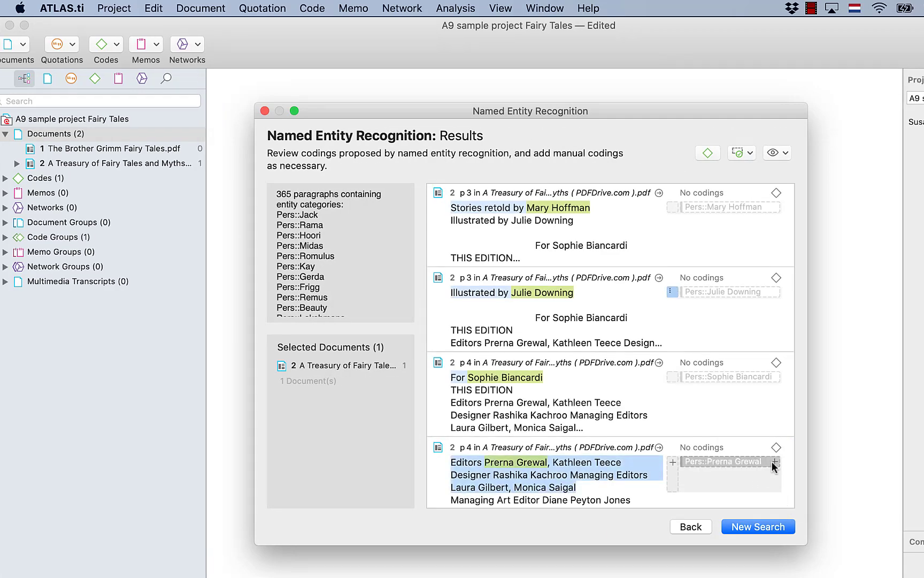
click(772, 461)
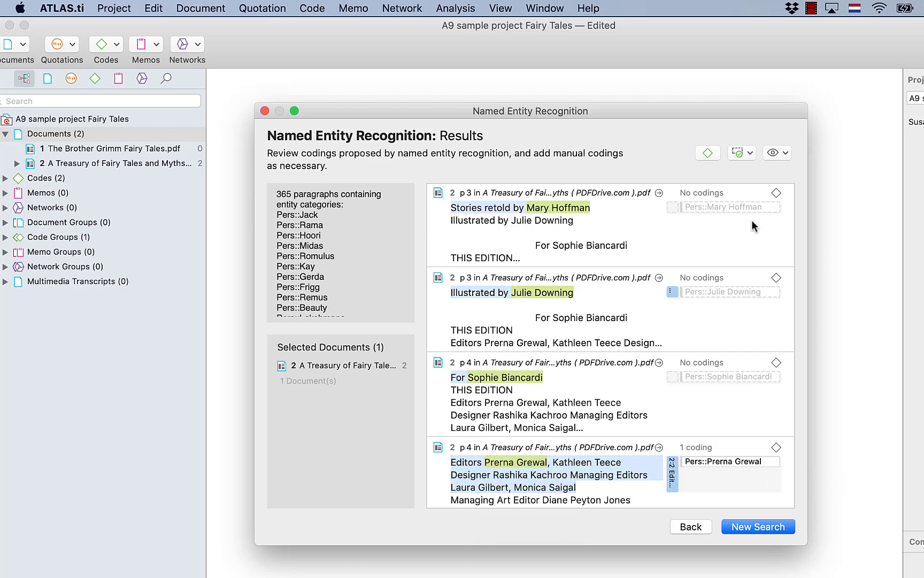
click(746, 151)
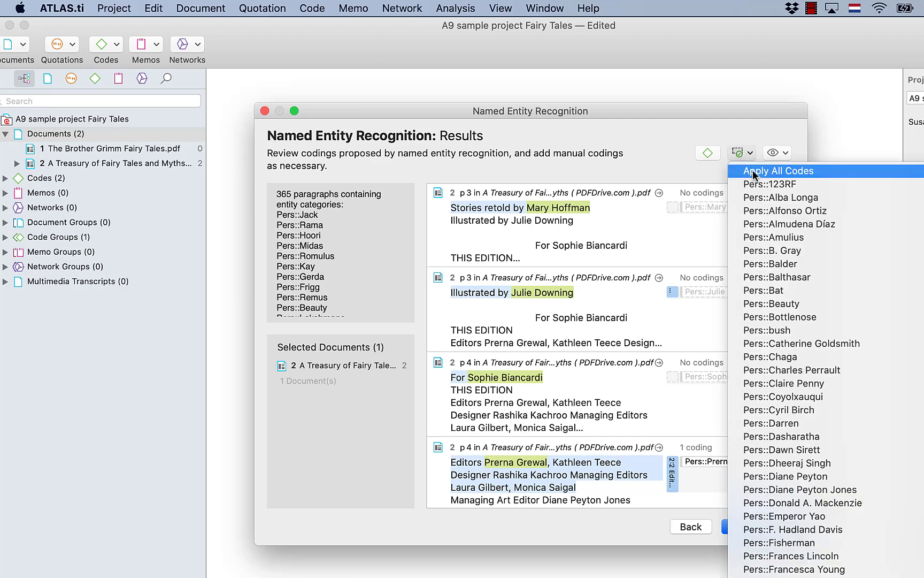
Step: Choose Apply All Codes so every proposed person coding is applied, giving 126 codes
click(754, 173)
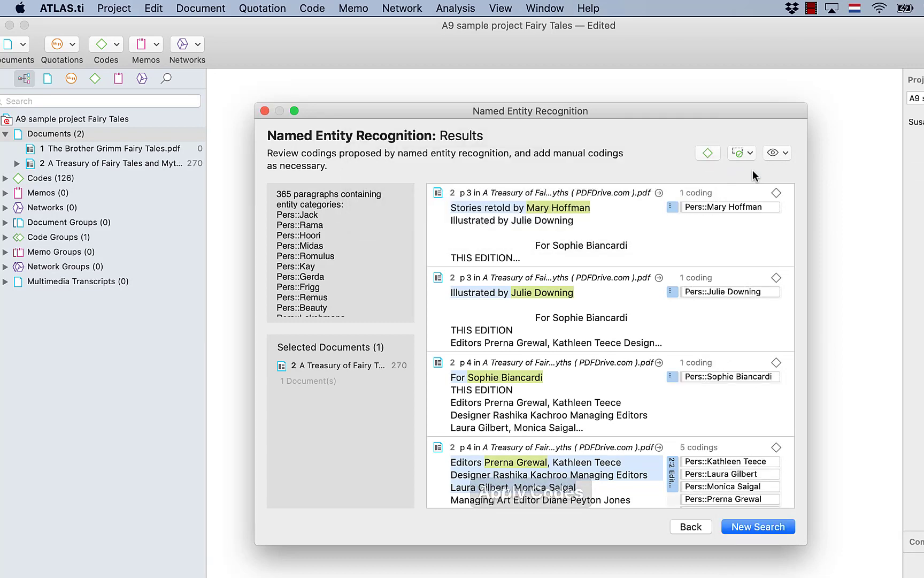
Step: Go Back to the configure-results step showing all 270 entity results
click(689, 526)
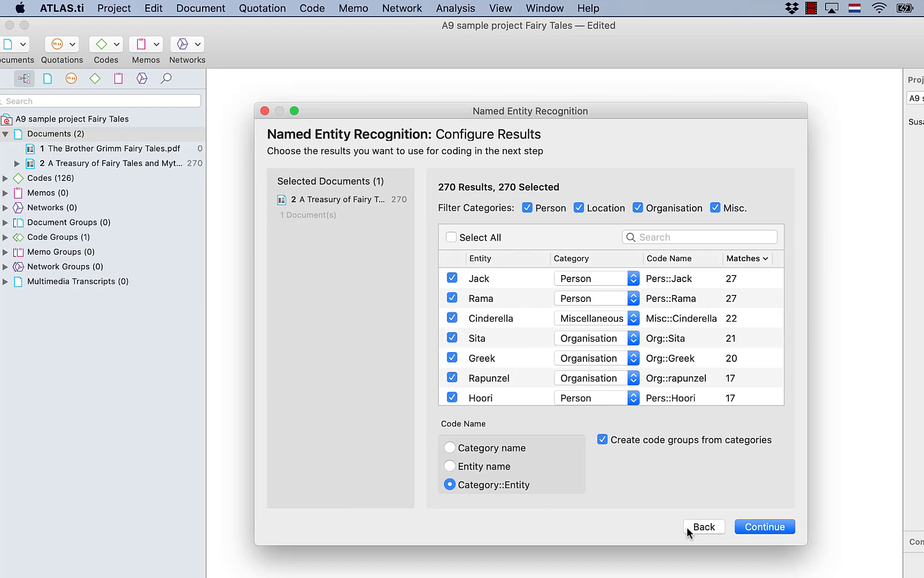